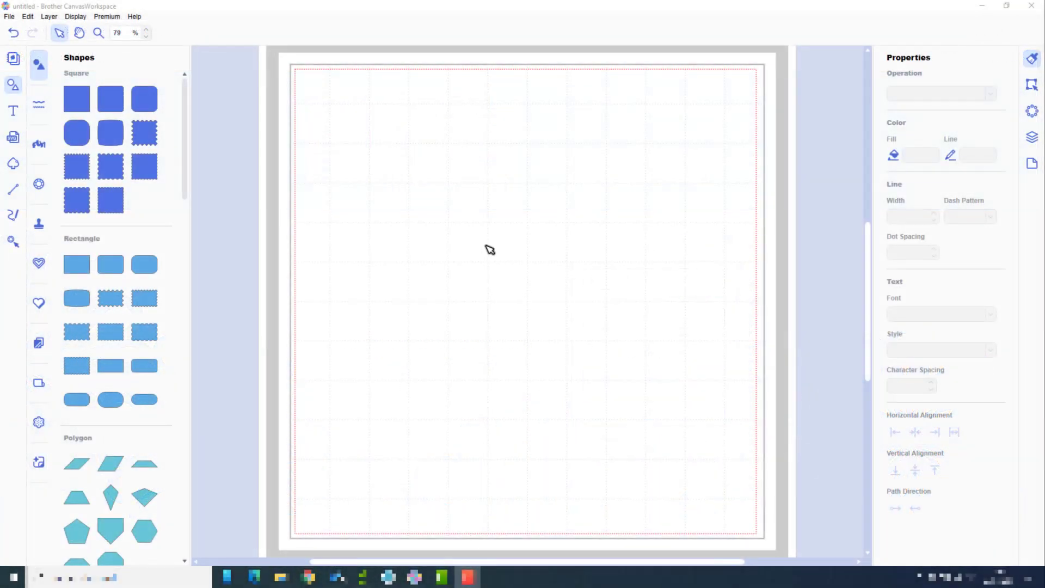
Step: Import Unicorn1.svg from the SVG Files folder onto the mat
left_click(10, 17)
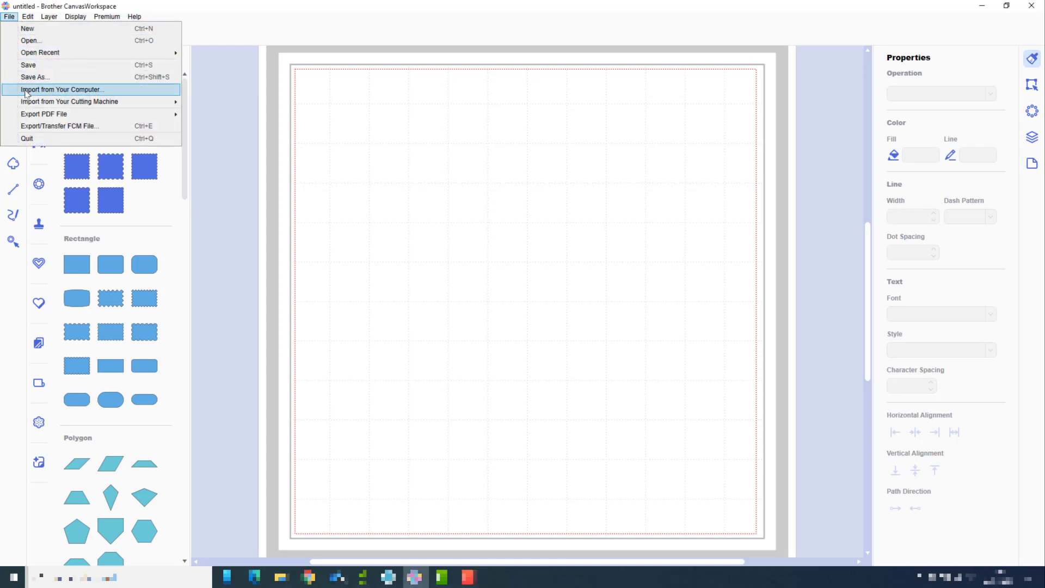
left_click(168, 97)
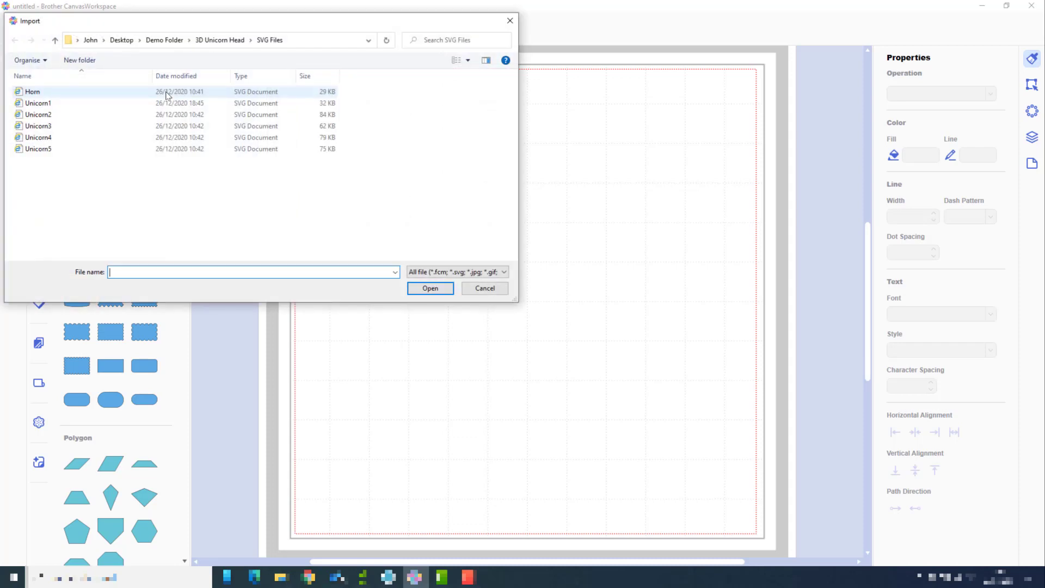
left_click(81, 105)
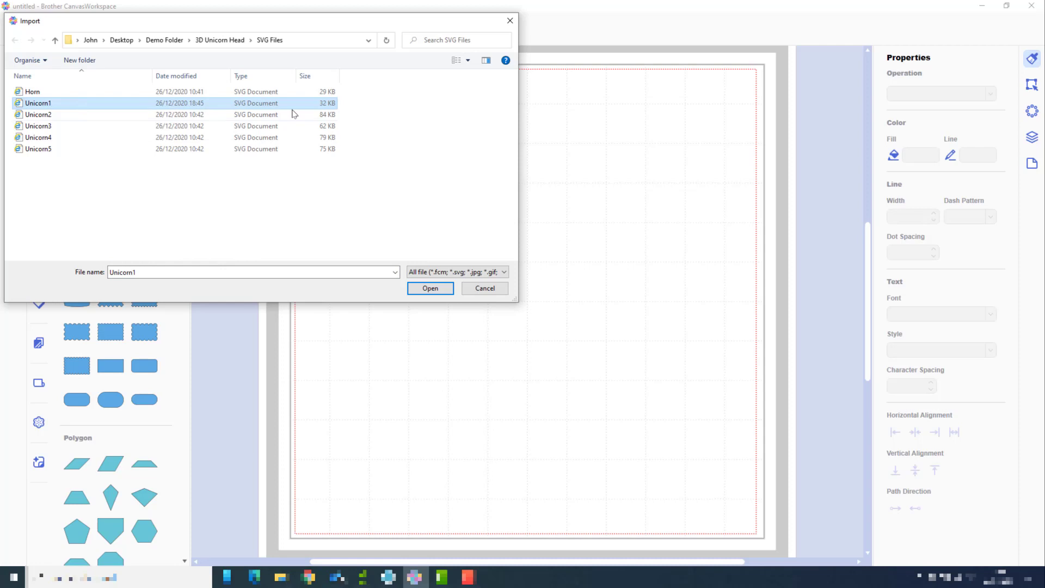
left_click(431, 289)
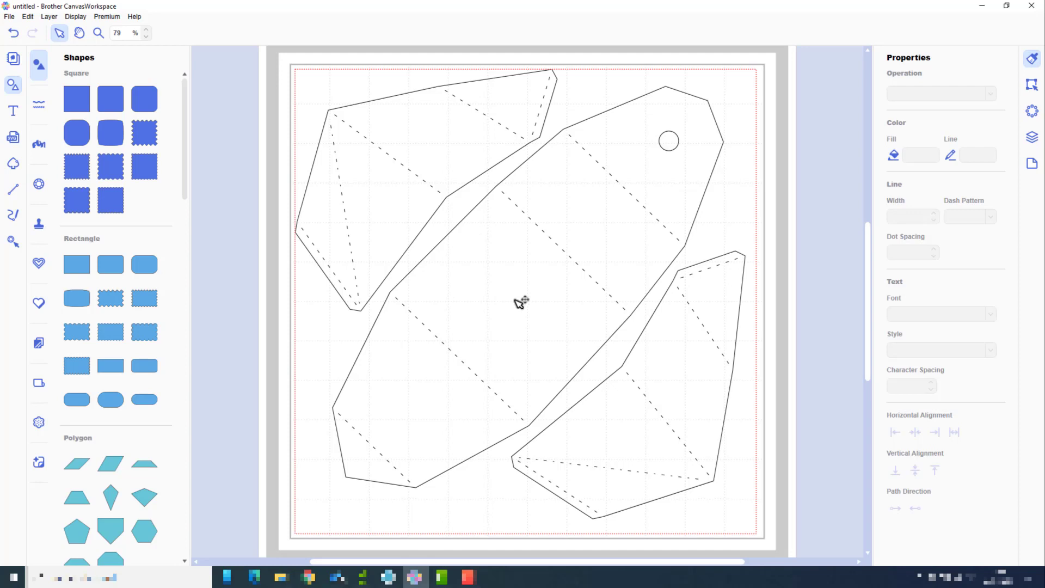
Step: With the Layers panel shown, select all unicorn pieces and group them
left_click(1033, 141)
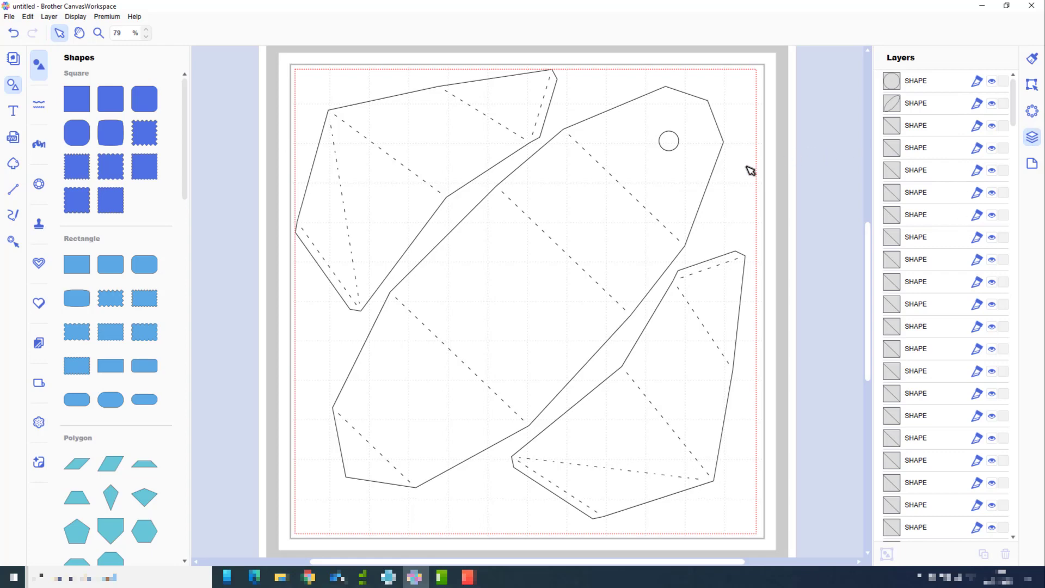
key("ctrl+a")
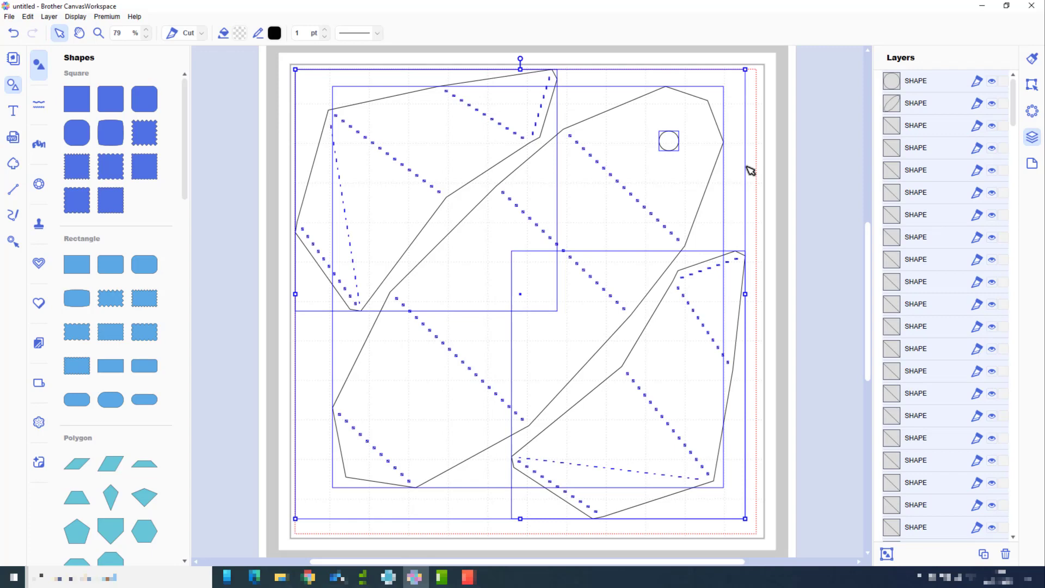
right_click(747, 164)
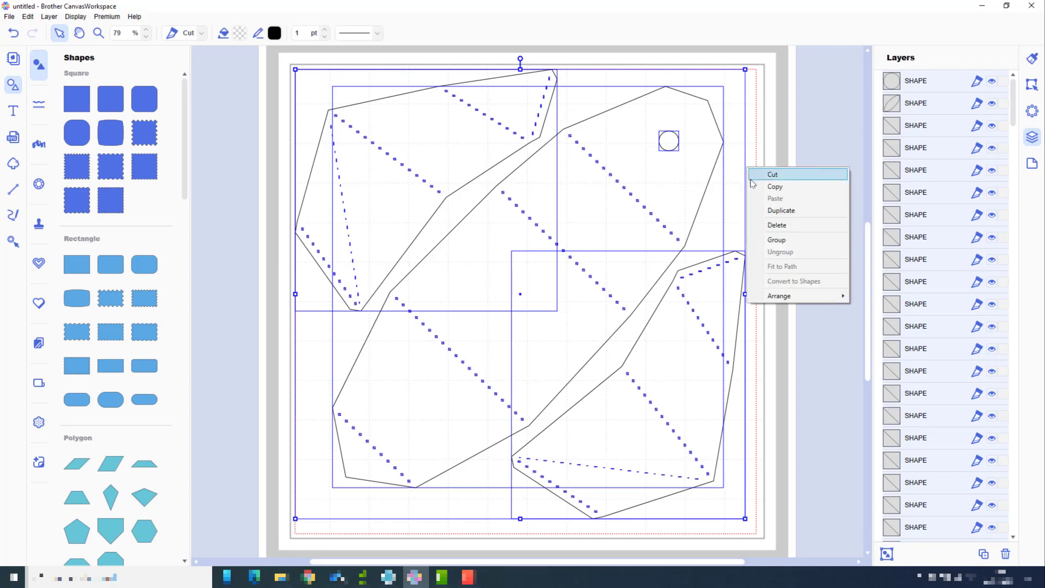
left_click(807, 243)
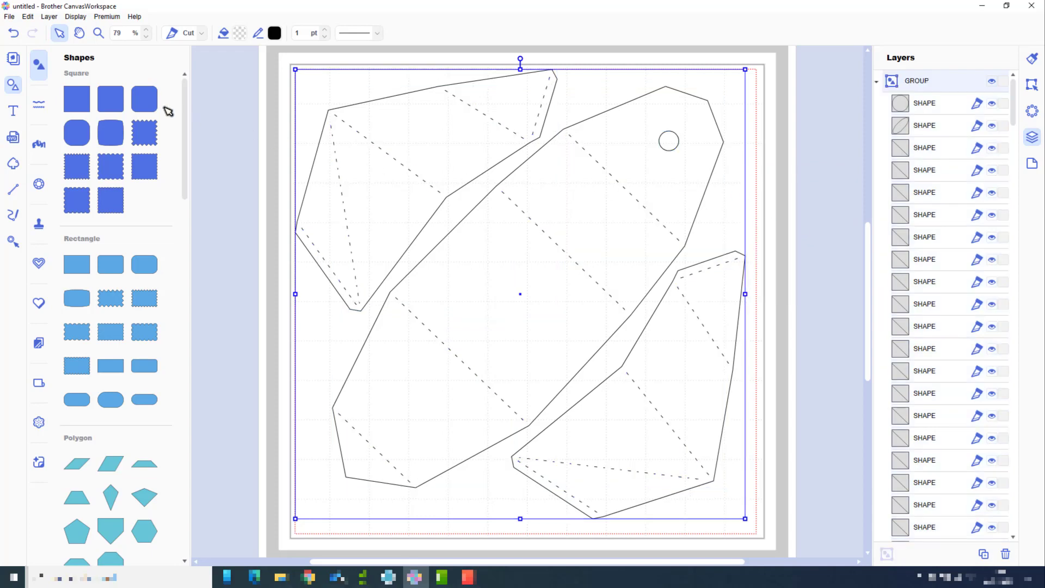
Step: Open the Export/Transfer FCM File dialog from the File menu
left_click(13, 21)
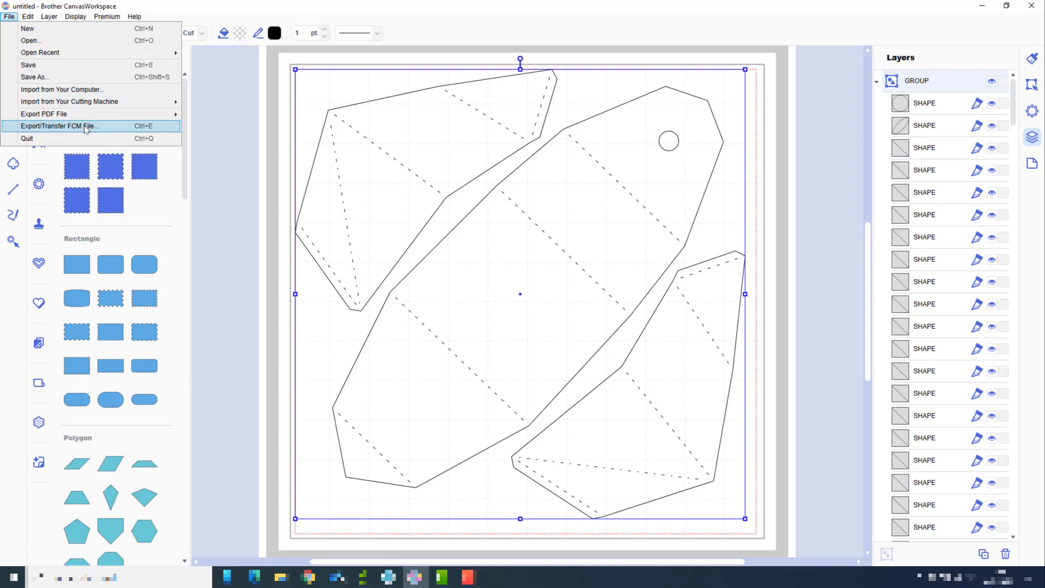
left_click(127, 128)
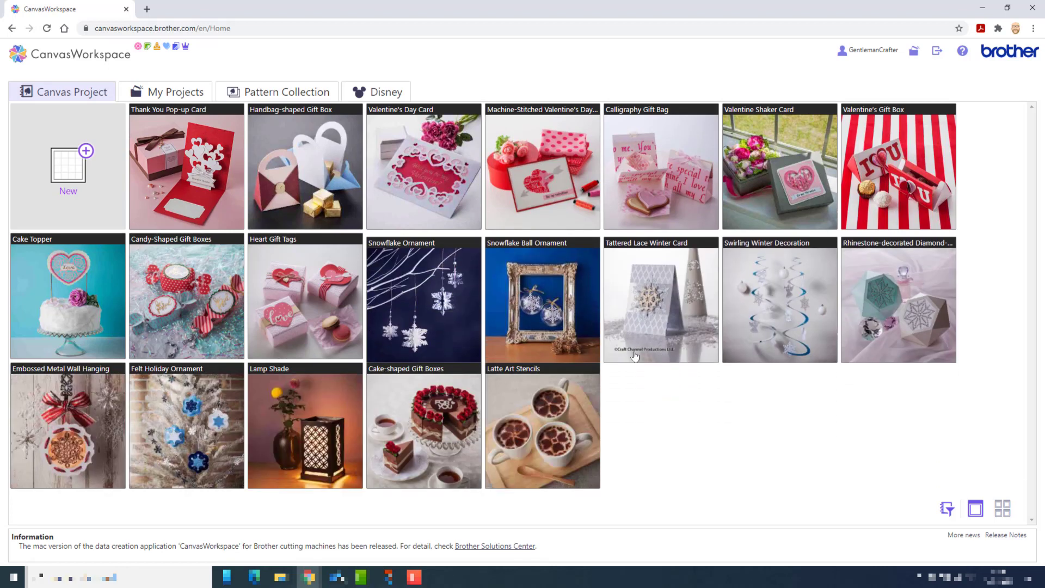
Step: Create a new blank project from the Canvas Project New tile
left_click(53, 169)
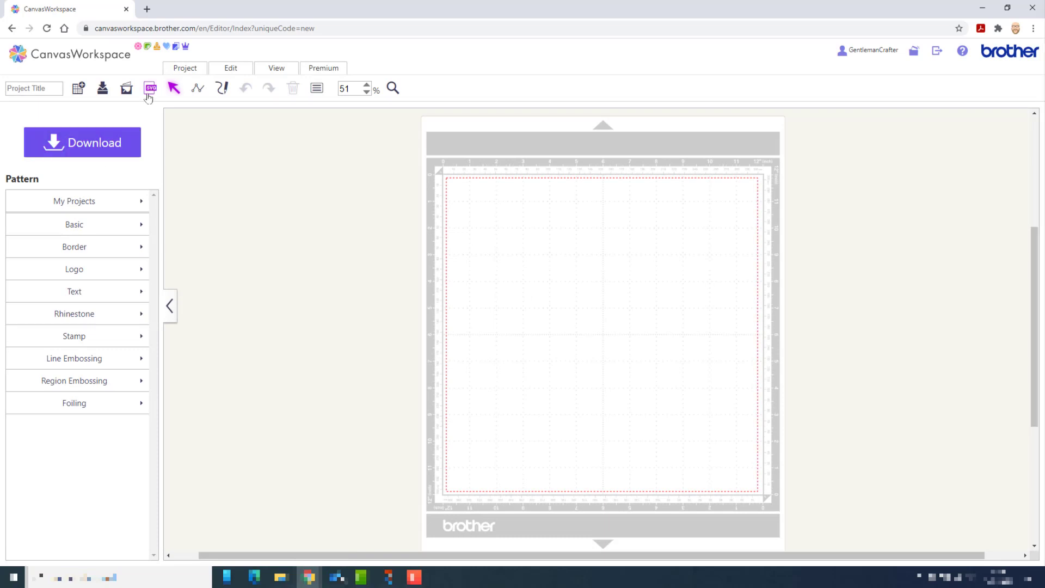
Step: Import Unicorn1.svg through Import SVG so its unicorn-head pieces fill the mat
left_click(149, 90)
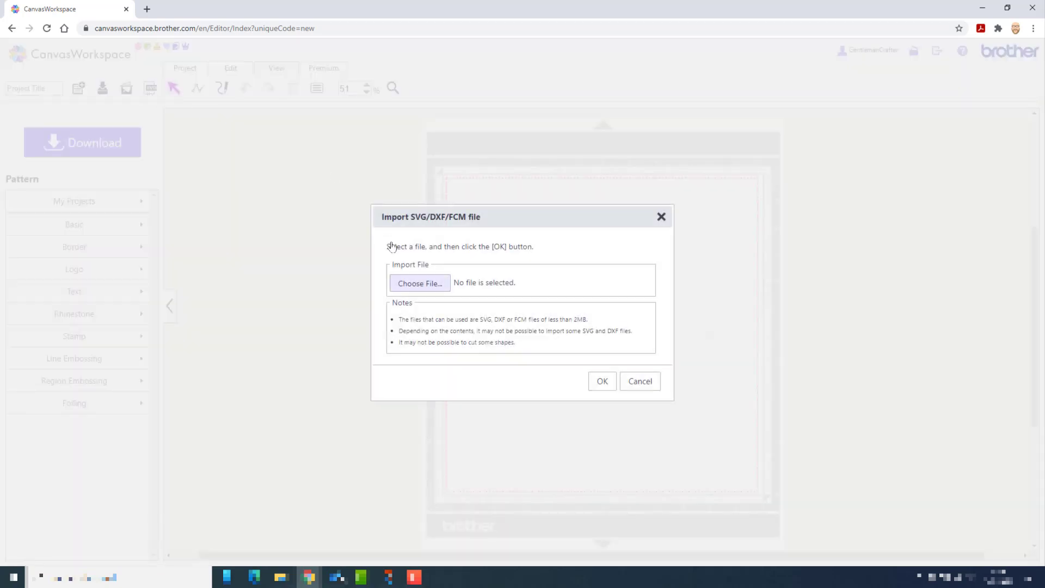
left_click(418, 283)
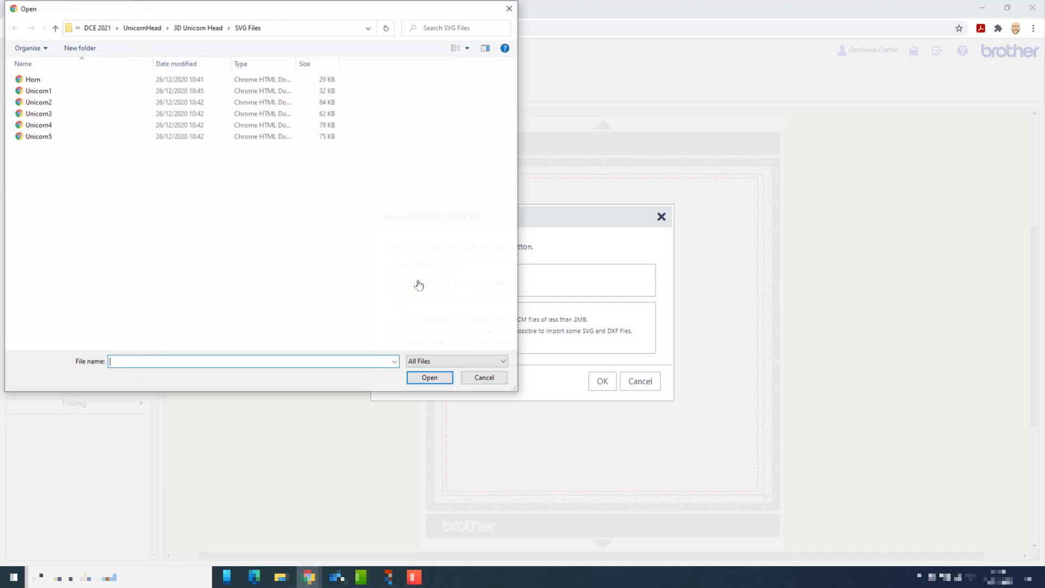
left_click(54, 93)
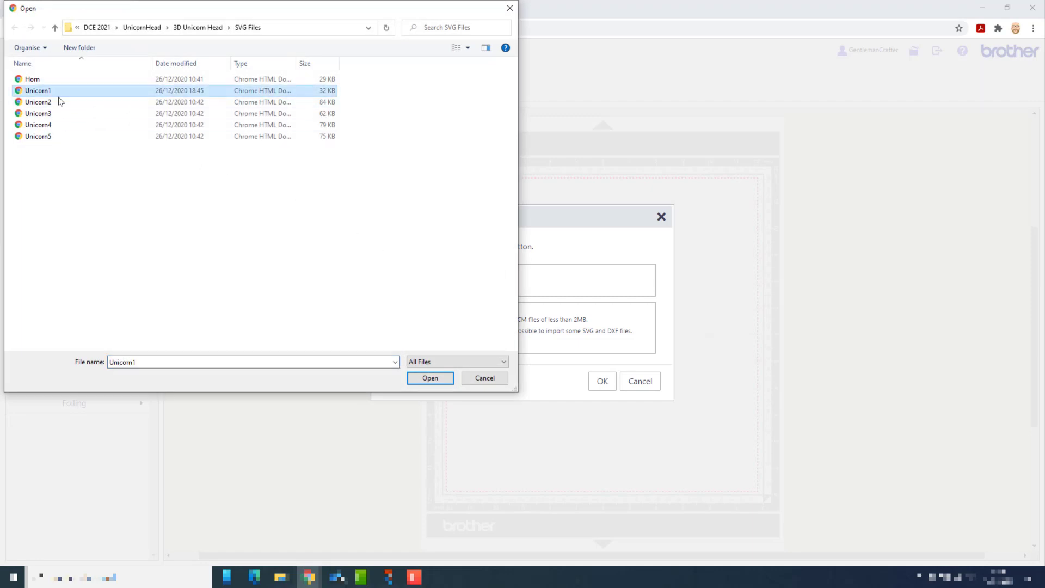
left_click(420, 381)
left_click(603, 381)
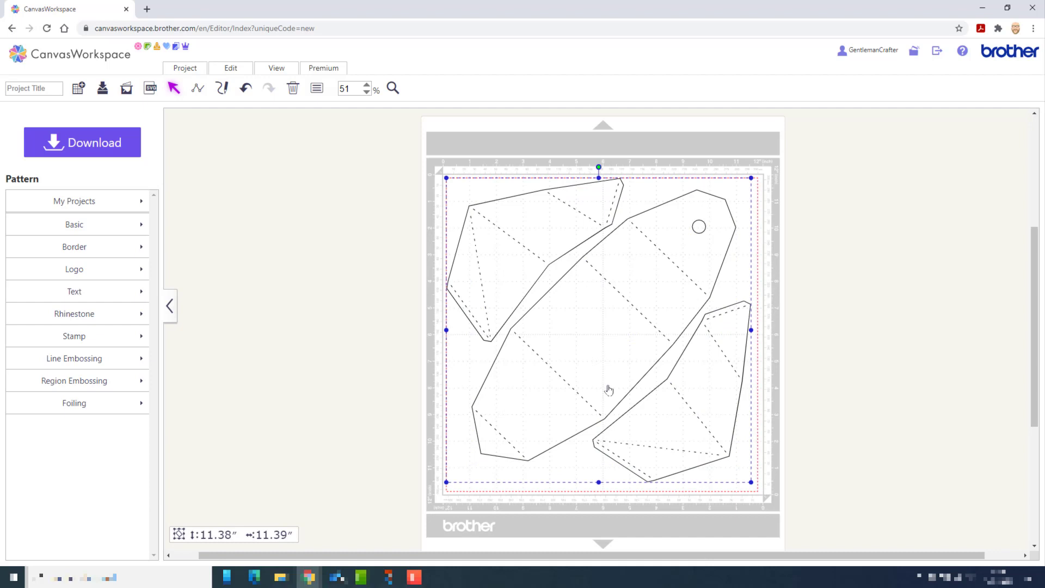
Step: Start editing the Project Title field to name the project Unicorn1
left_click(40, 88)
type("Unicorn1")
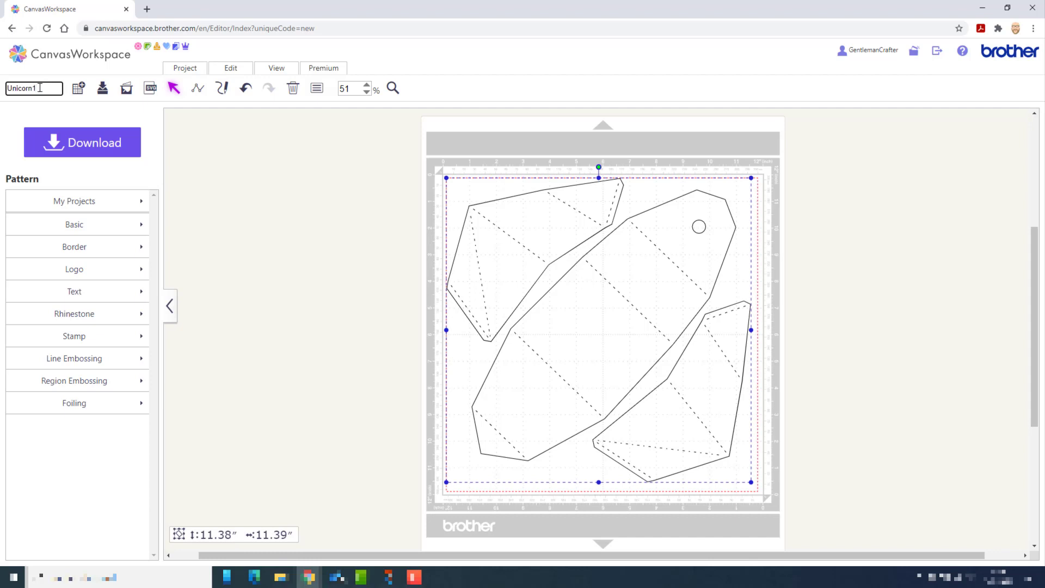
Step: Open the transfer method dialog with the purple Download button
left_click(83, 144)
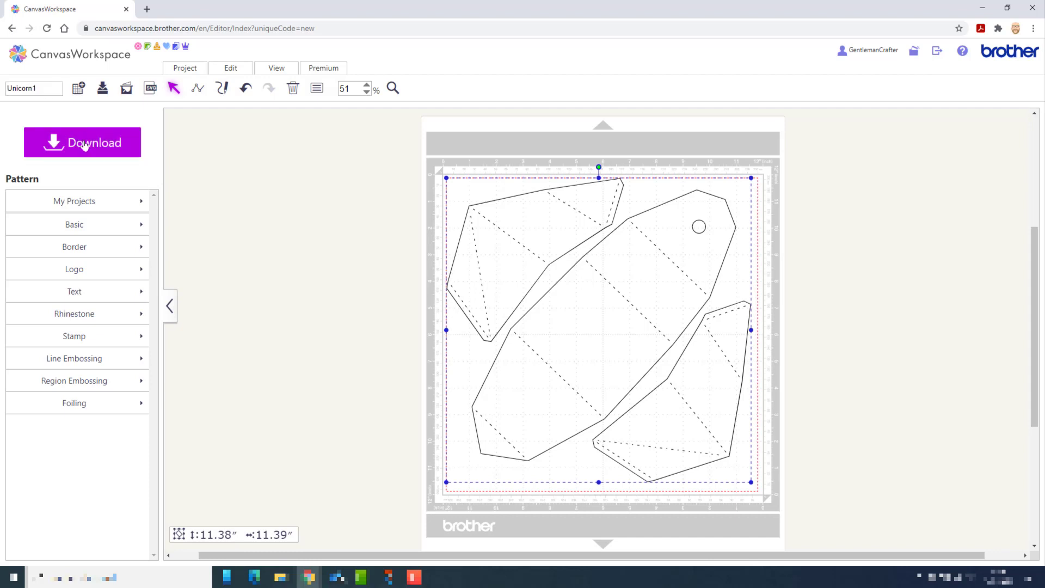